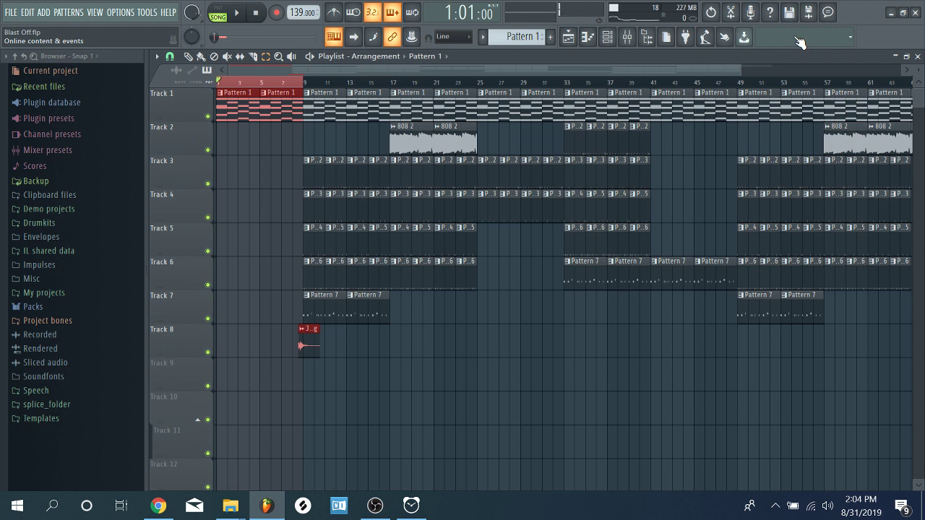
# Mute the 808 and 808 2 tracks in the mixer
pyautogui.click(627, 37)
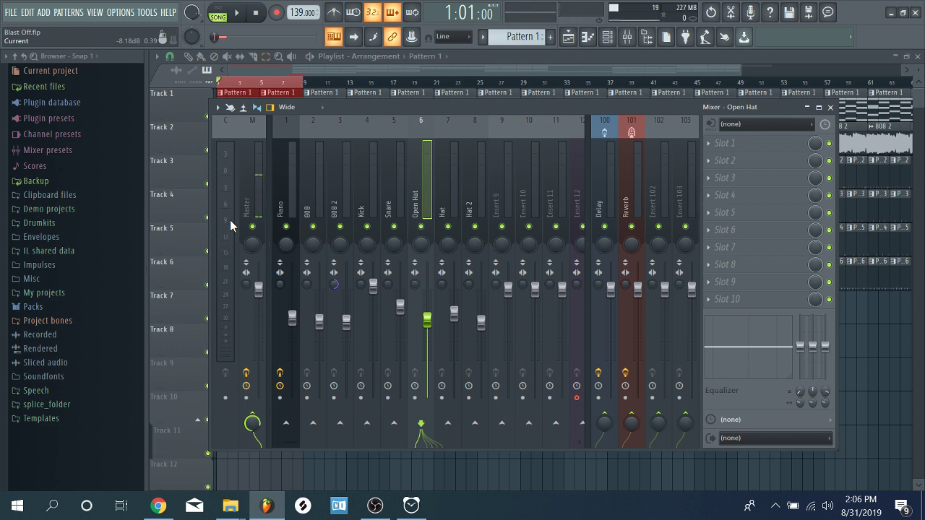
pyautogui.click(313, 227)
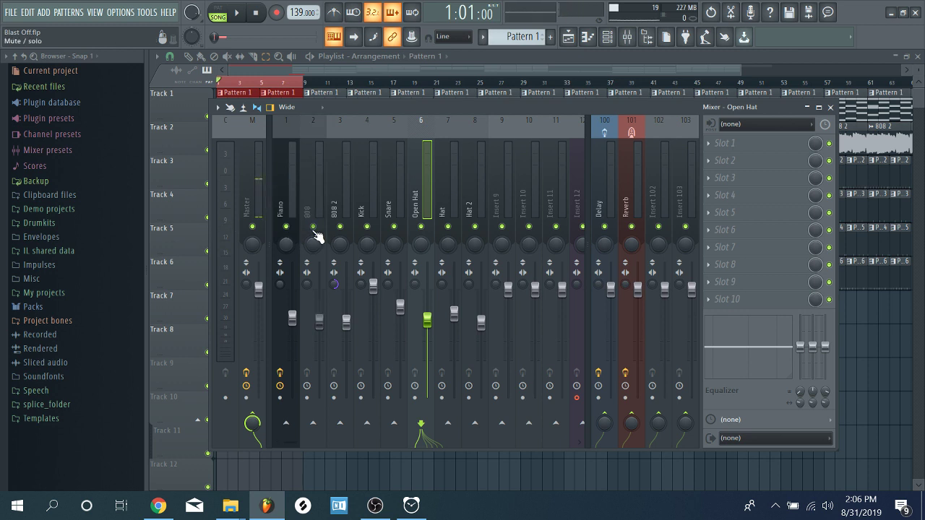
pyautogui.click(340, 227)
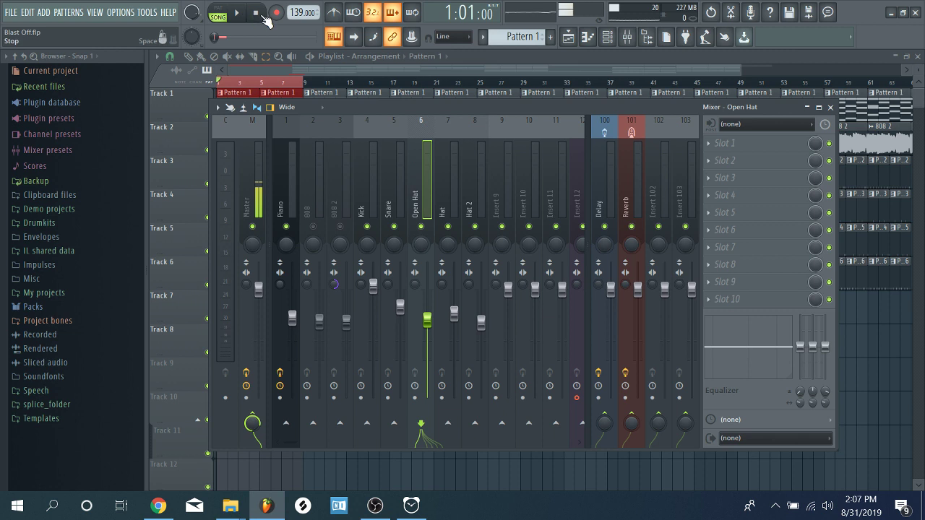
# Play the song and view the Piano track's signal in its s(M)exoscope effect
pyautogui.click(237, 13)
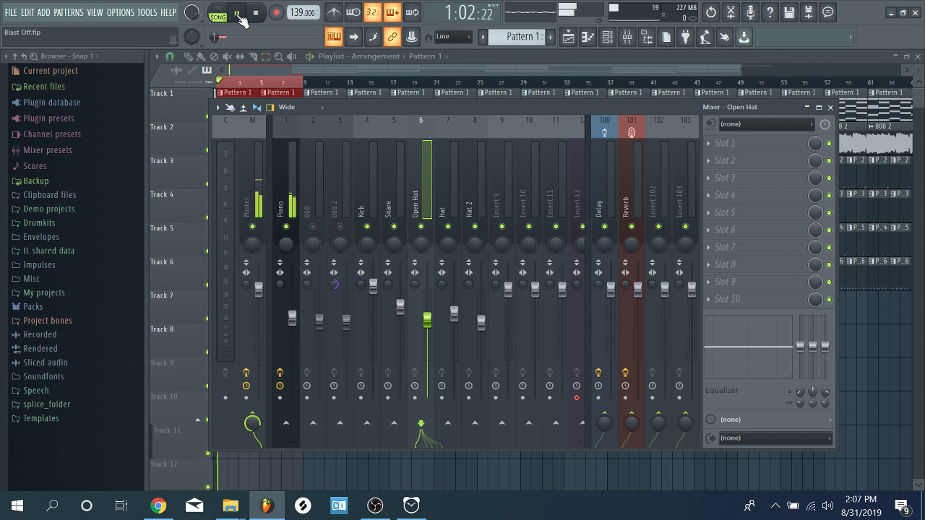
pyautogui.click(289, 166)
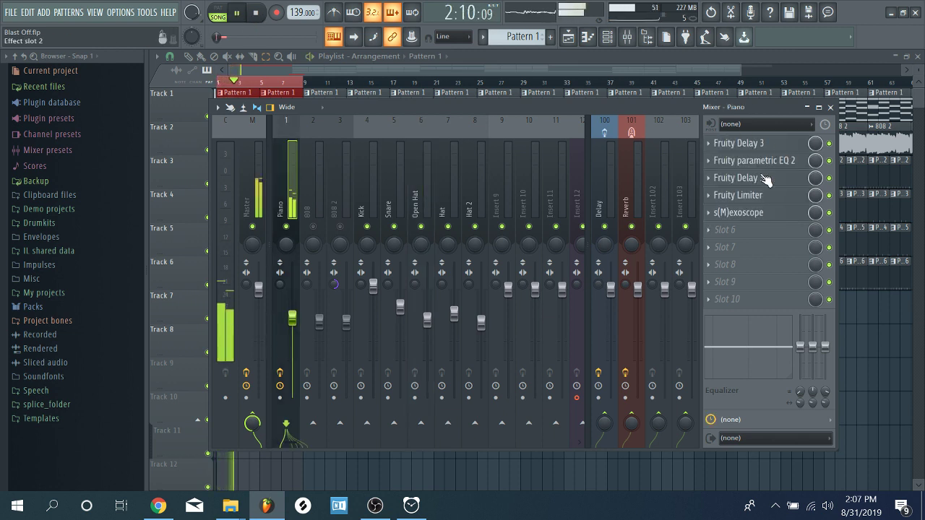
pyautogui.click(739, 214)
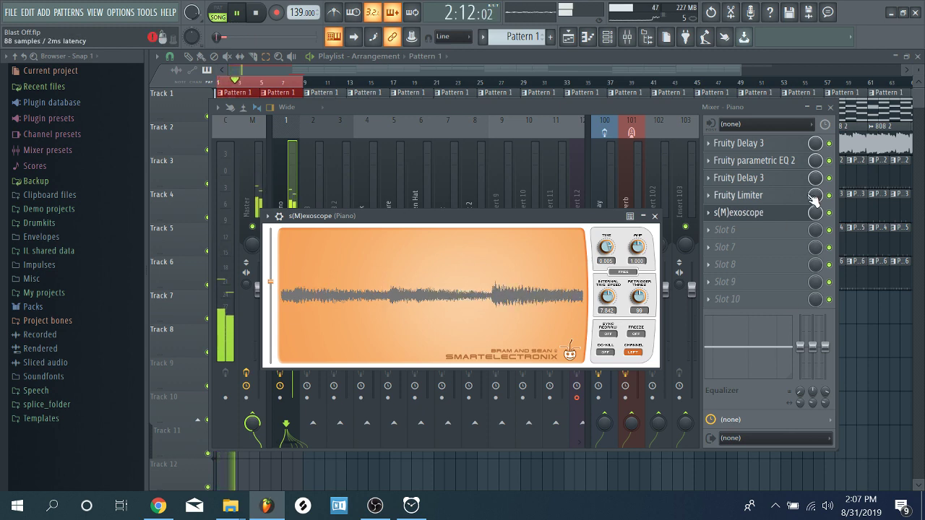
# Bypass the Piano track's Fruity Limiter and replay the song from the start to examine the uncompressed waveform in s(M)exoscope
pyautogui.click(832, 195)
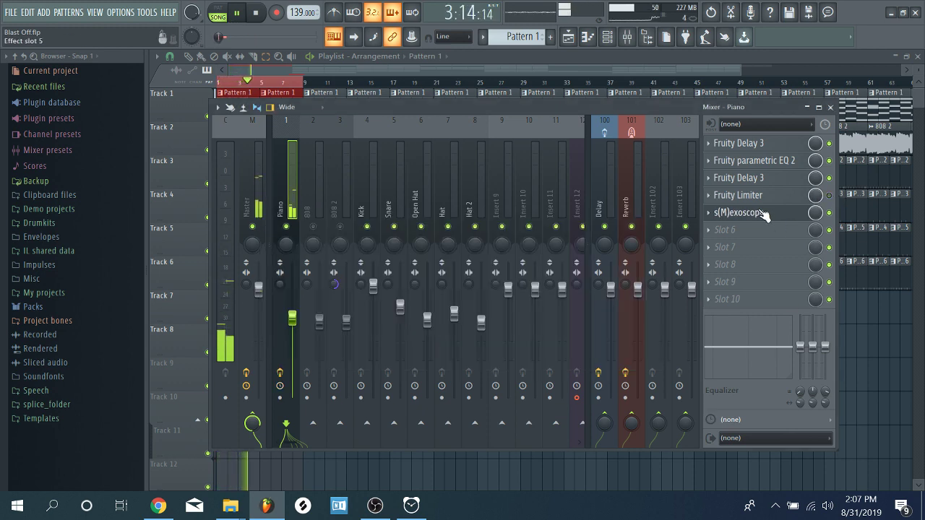
pyautogui.click(763, 214)
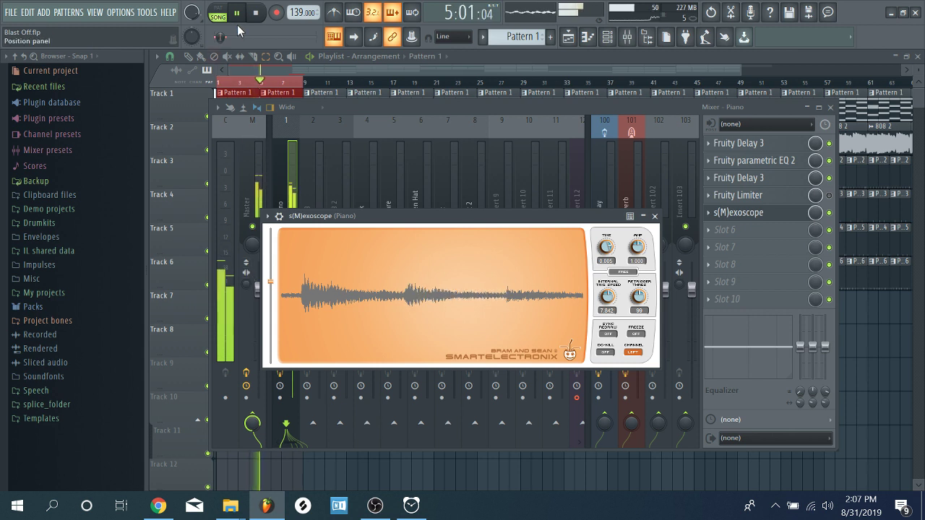
pyautogui.click(257, 14)
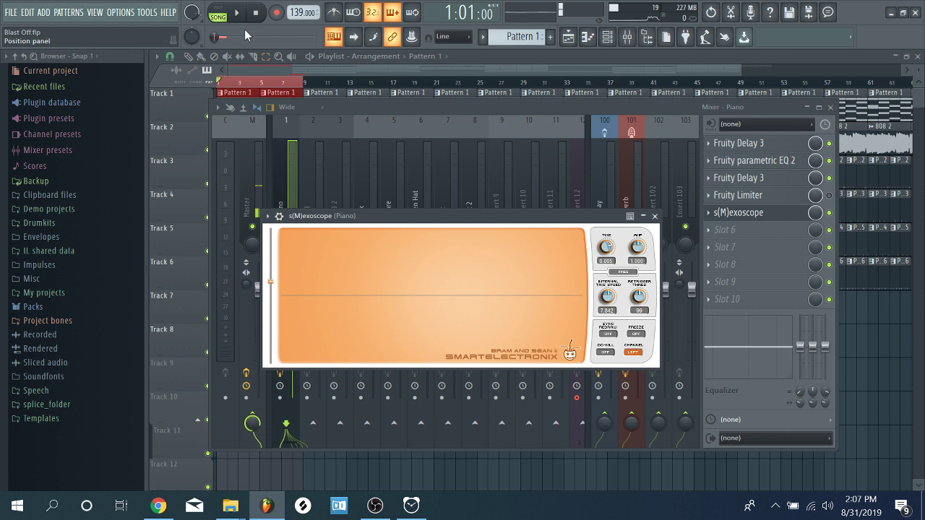
pyautogui.click(246, 14)
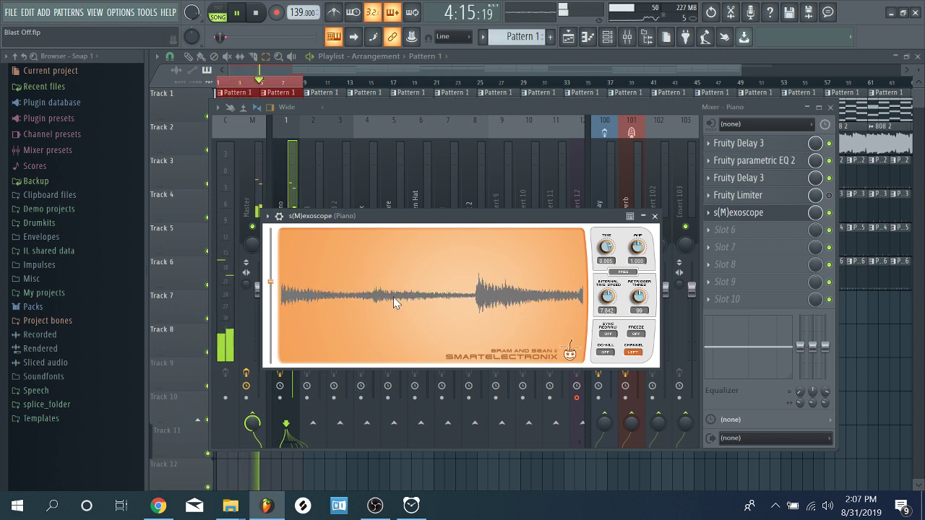
# Stop playback and mute Track 8 in the playlist
pyautogui.click(236, 13)
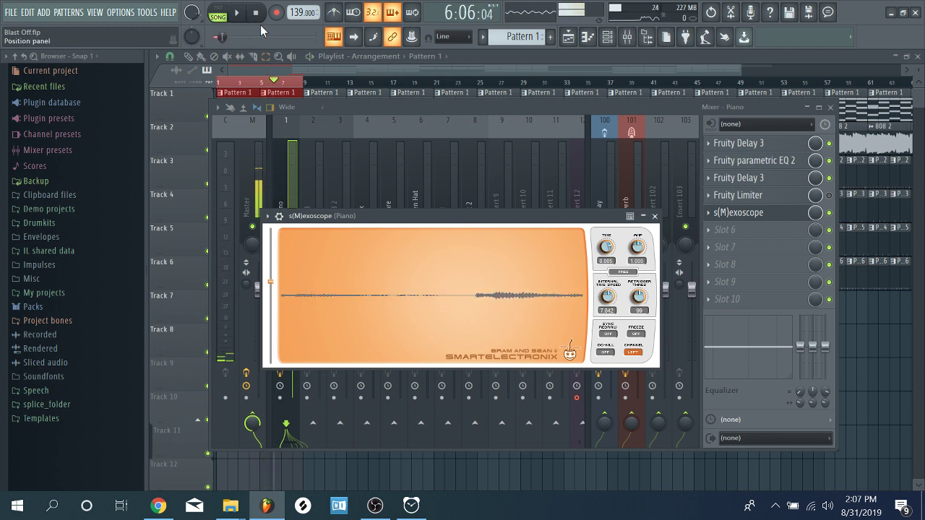
pyautogui.click(557, 64)
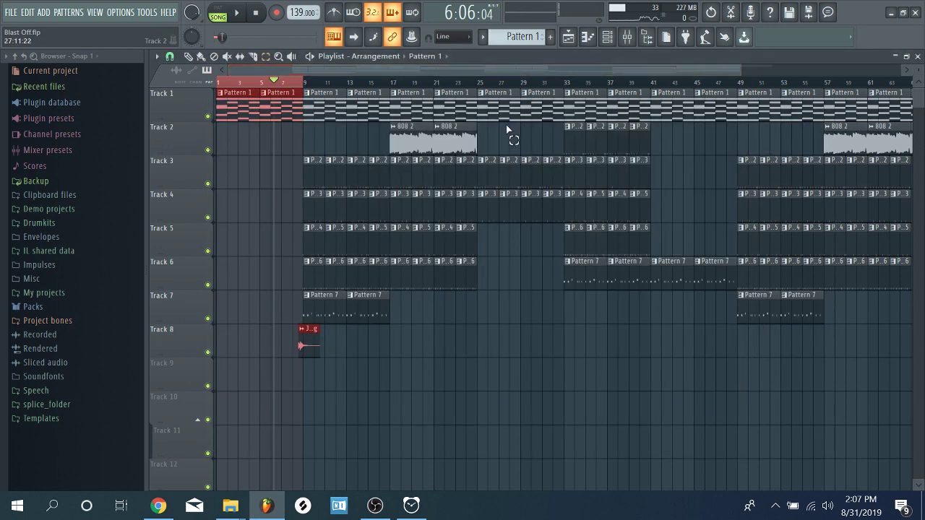
pyautogui.click(267, 12)
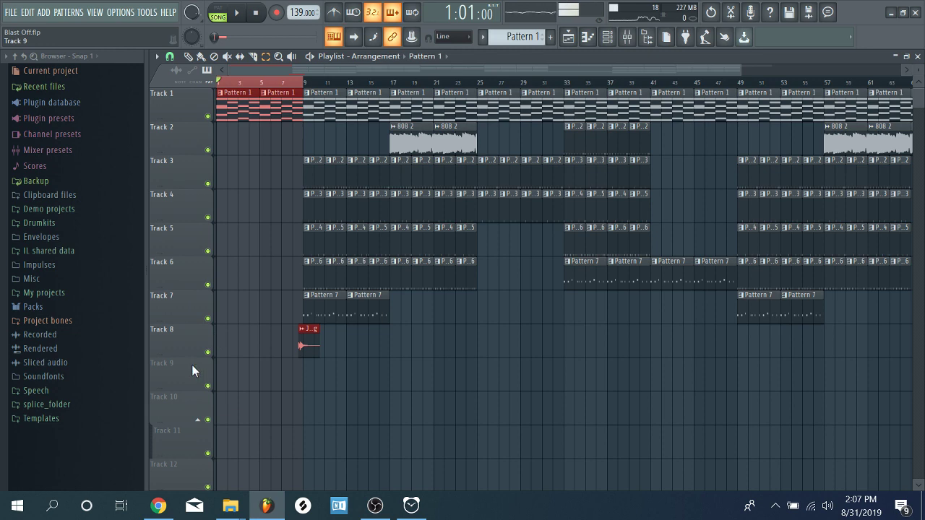
# Re-enable Fruity Limiter on the Piano mixer track and load its Default preset
pyautogui.click(627, 37)
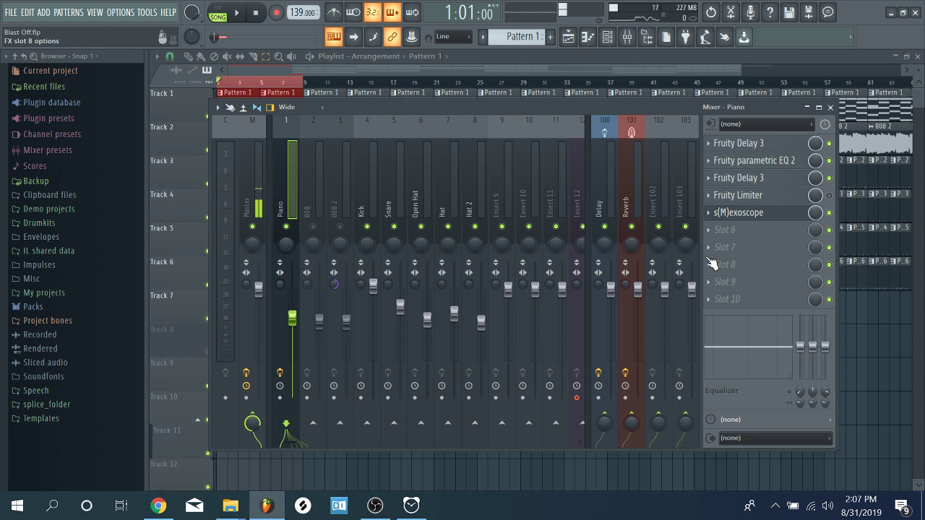
pyautogui.click(752, 217)
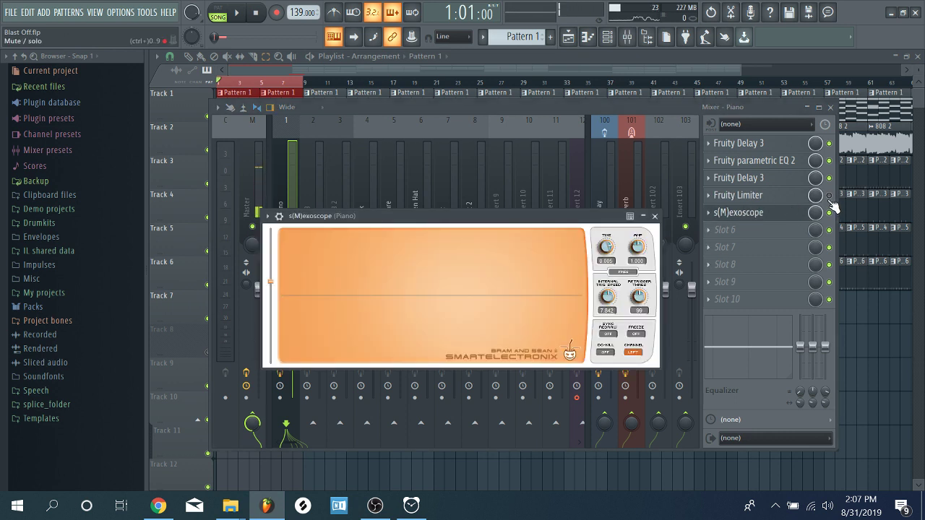
pyautogui.press('Escape')
pyautogui.click(748, 198)
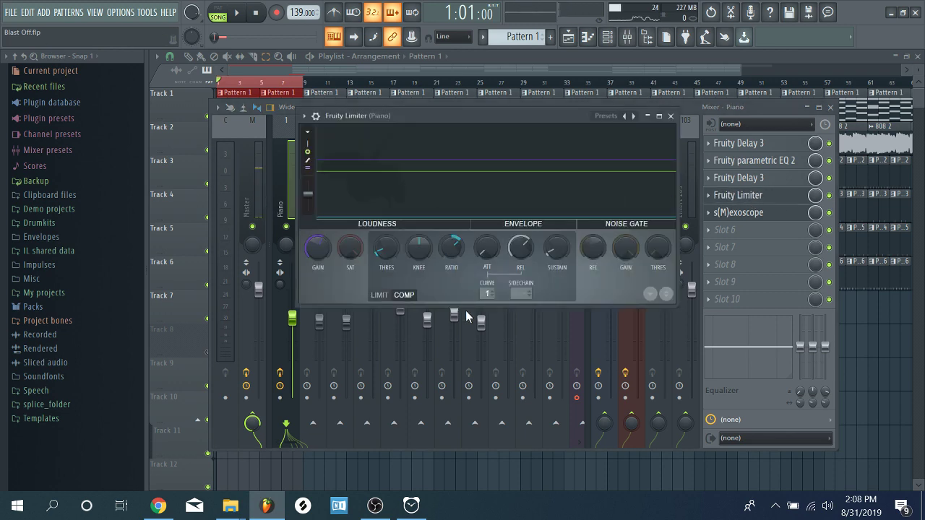
pyautogui.rightClick(457, 249)
pyautogui.click(632, 119)
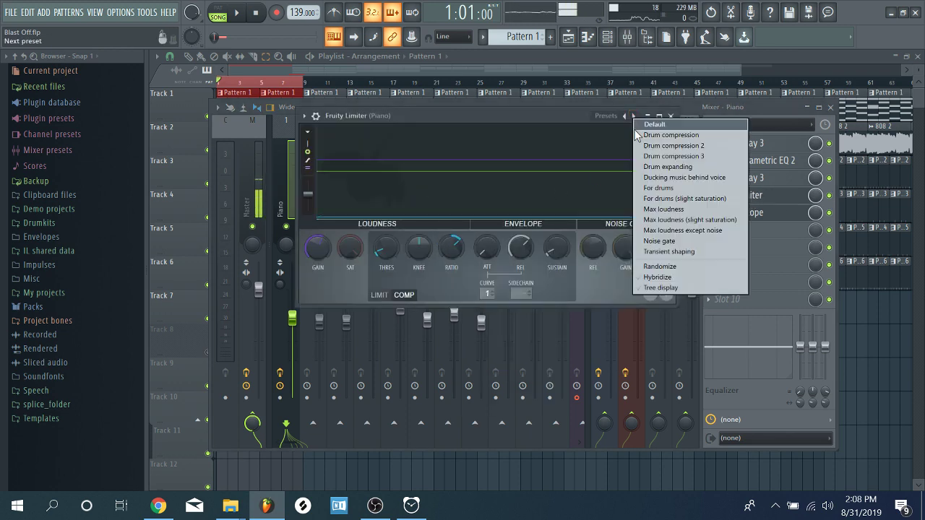
pyautogui.click(654, 128)
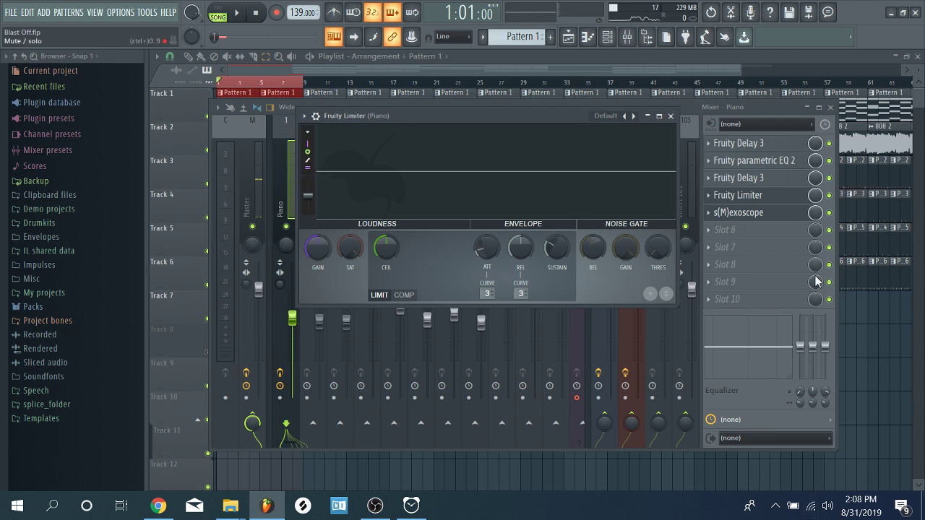
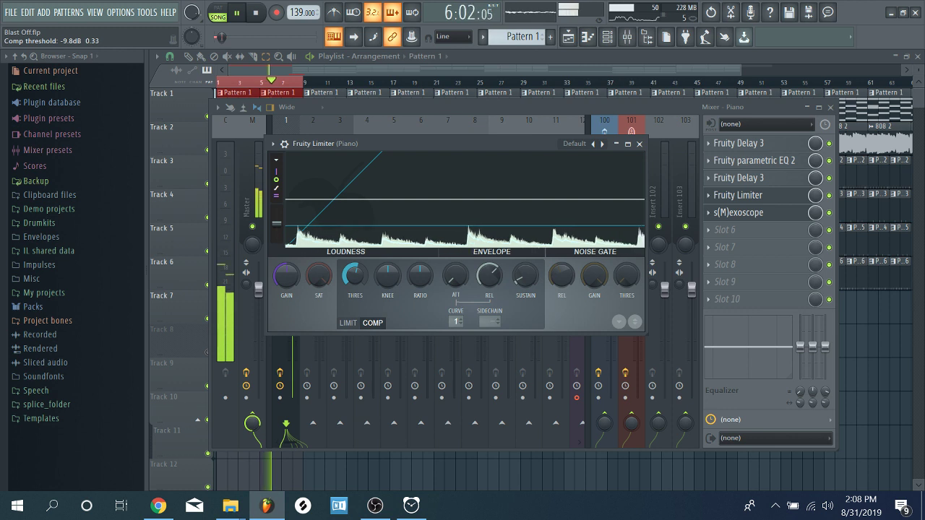
# Lower the compressor threshold and raise the ratio in the Piano track's Fruity Limiter, toggling the graph's level display to compare the signal
pyautogui.moveTo(354, 275); pyautogui.dragTo(355, 309)
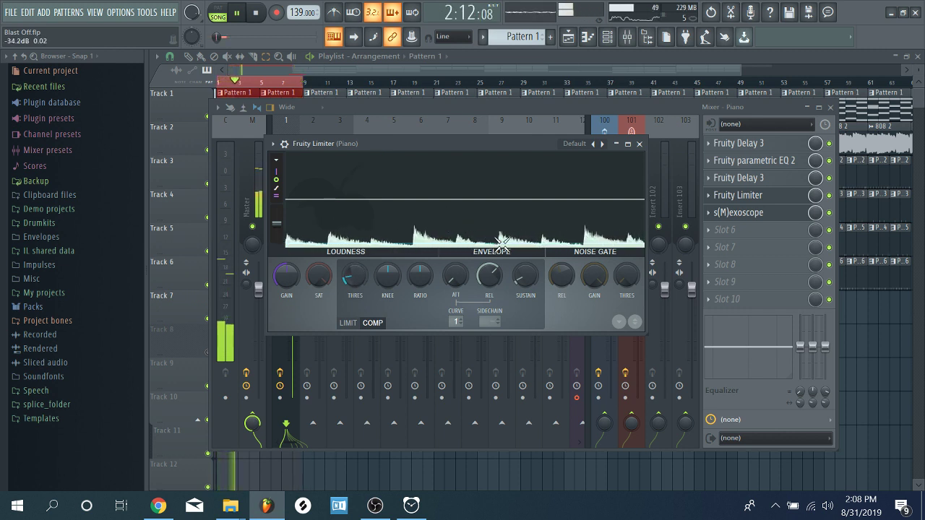
pyautogui.moveTo(354, 275); pyautogui.dragTo(355, 264)
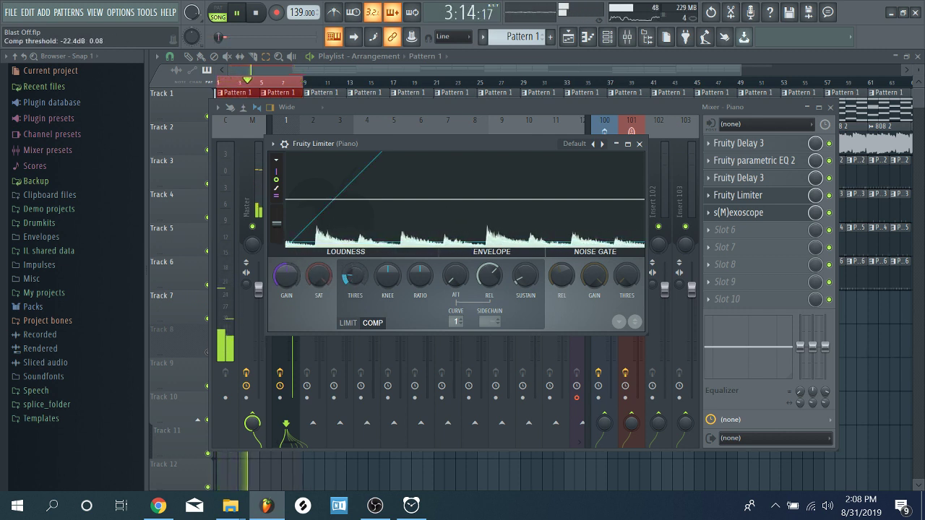
pyautogui.click(276, 178)
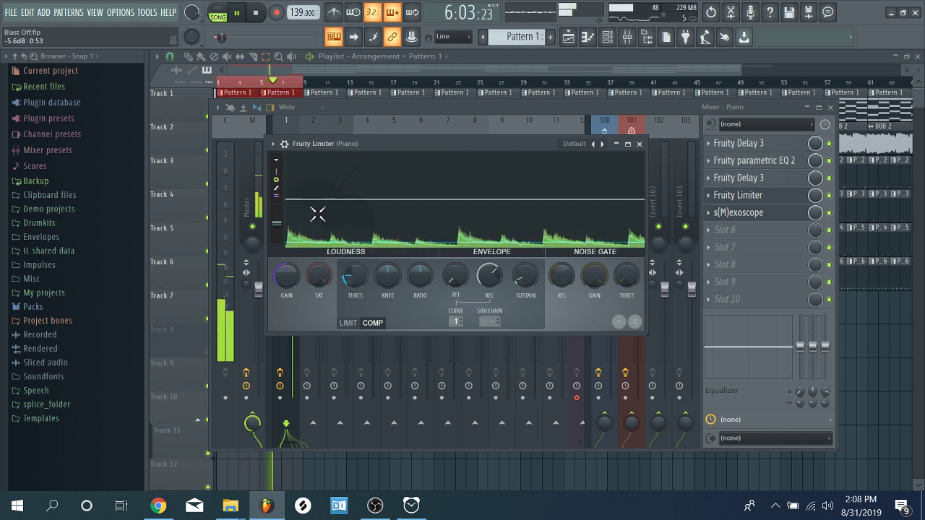
pyautogui.click(277, 178)
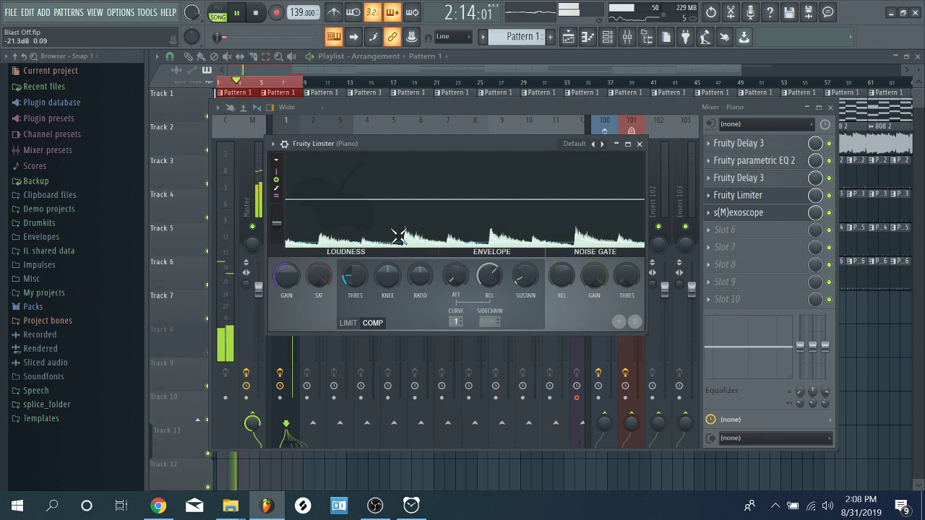
pyautogui.moveTo(420, 275); pyautogui.dragTo(420, 259)
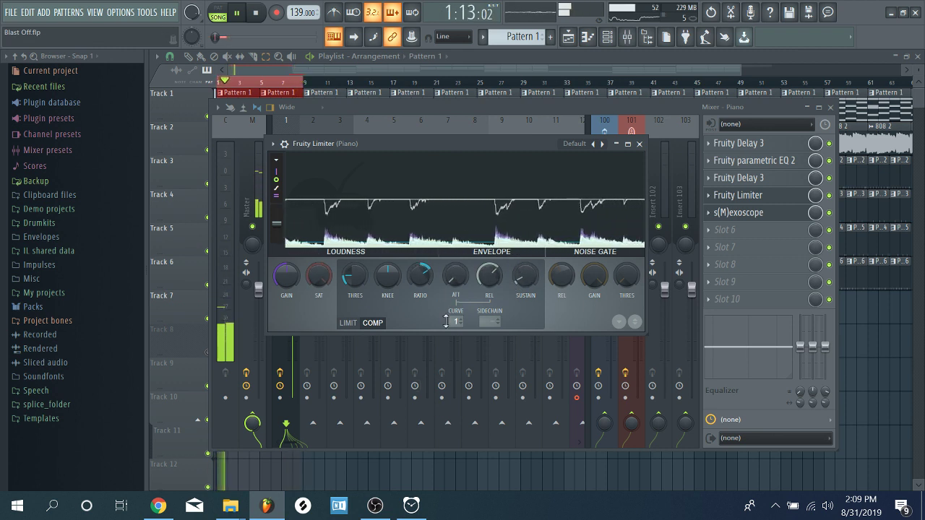
pyautogui.click(277, 177)
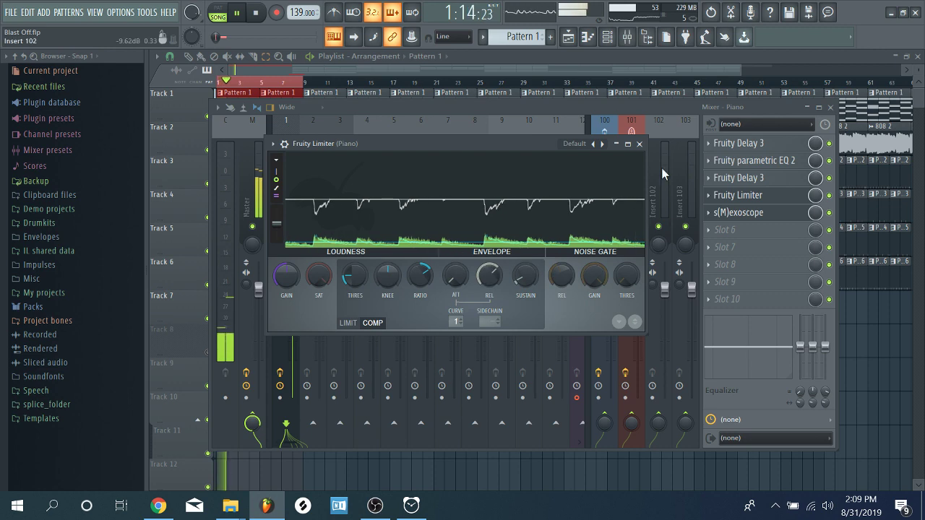
# Examine the compressed piano waveform in s(M)exoscope, close it and reopen the Piano track's Fruity Limiter
pyautogui.click(763, 215)
pyautogui.click(763, 214)
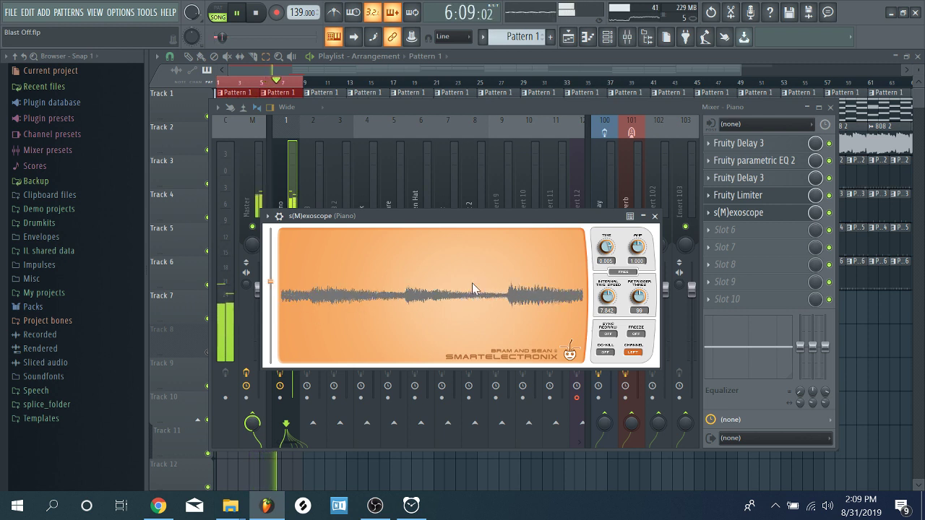
pyautogui.click(655, 216)
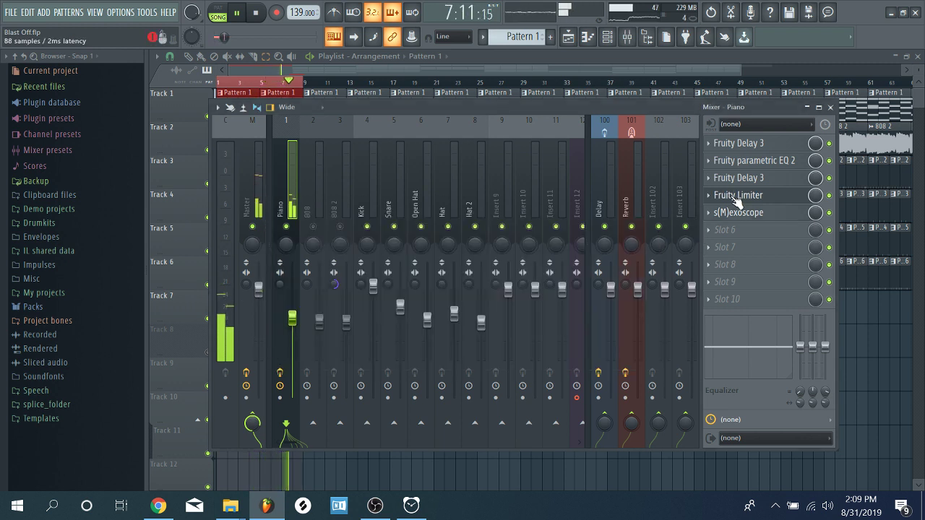
pyautogui.click(734, 197)
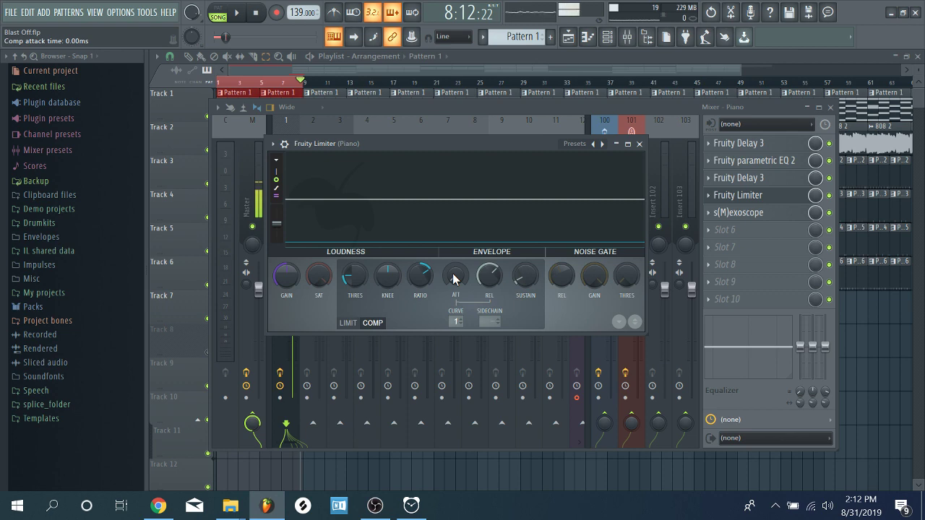
# Open the Hat 2 channel's sample, audition it while examining the attack and tail of its waveform, and return to Fruity Limiter
pyautogui.click(609, 37)
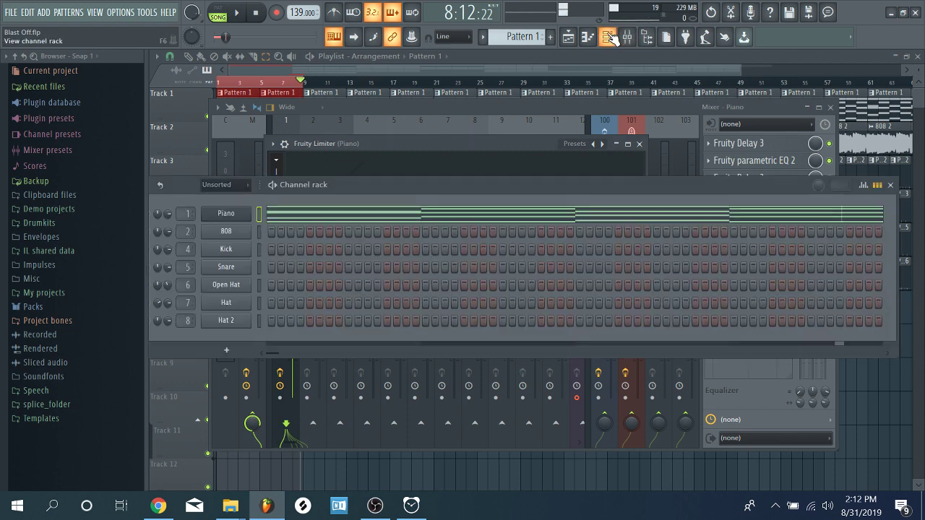
pyautogui.click(245, 321)
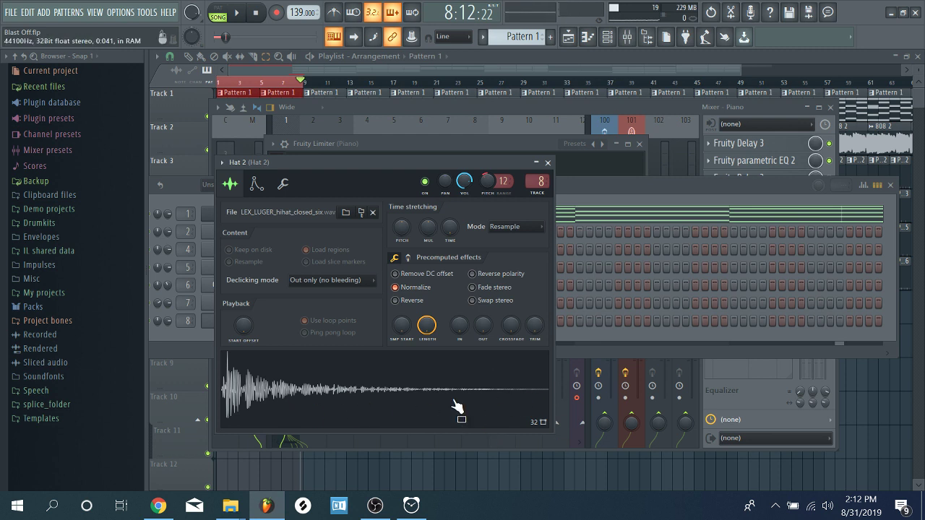
pyautogui.click(228, 367)
pyautogui.click(230, 366)
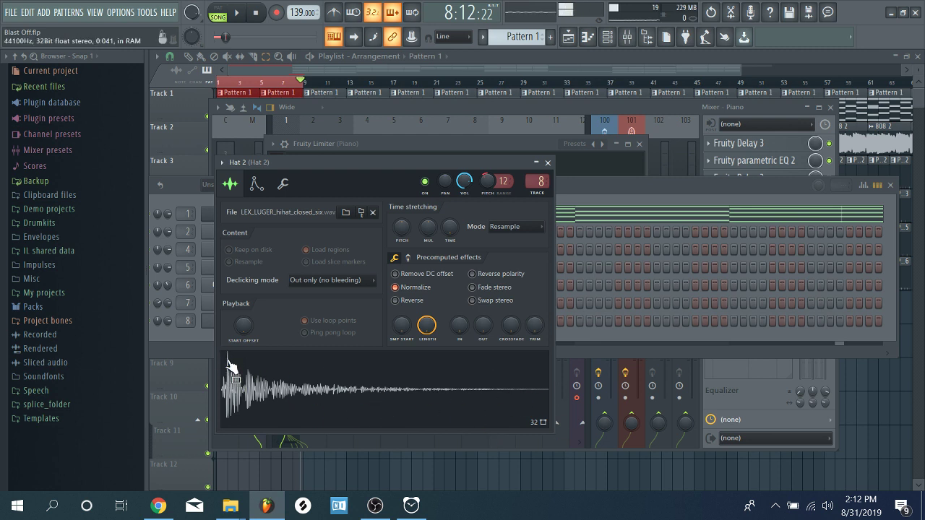
pyautogui.click(229, 365)
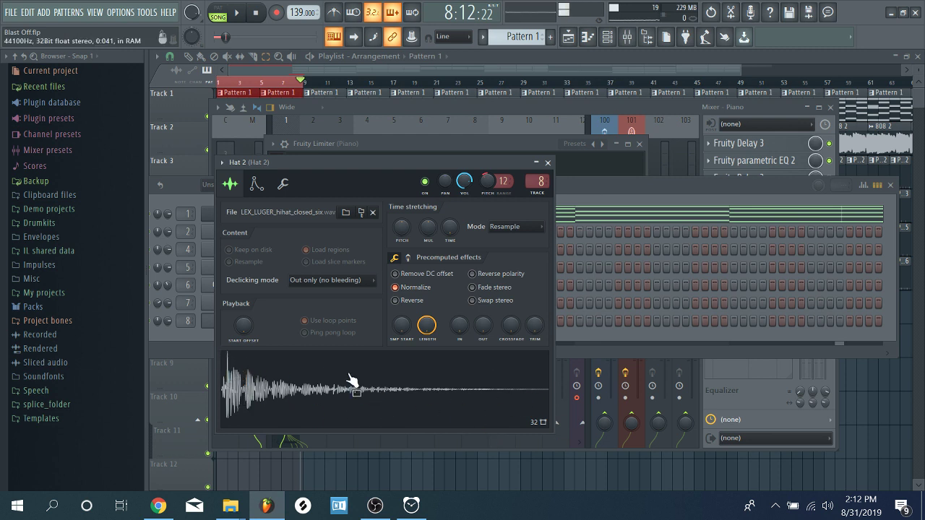
pyautogui.click(234, 403)
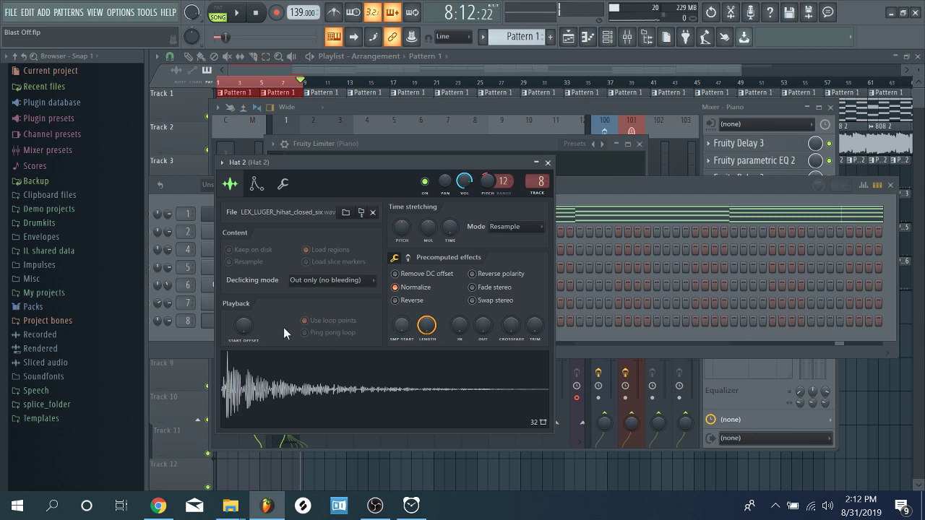
pyautogui.click(229, 366)
pyautogui.click(229, 366)
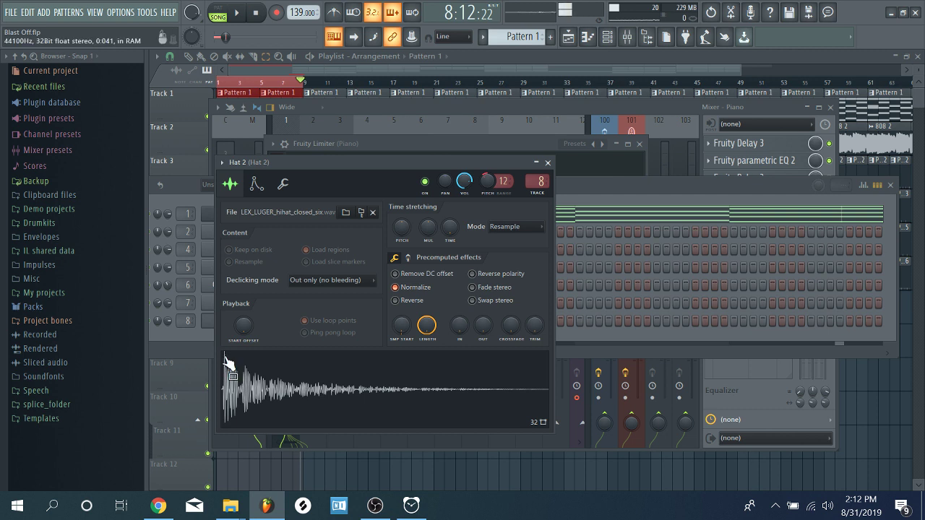
pyautogui.click(419, 386)
pyautogui.click(233, 364)
pyautogui.click(227, 361)
pyautogui.click(537, 144)
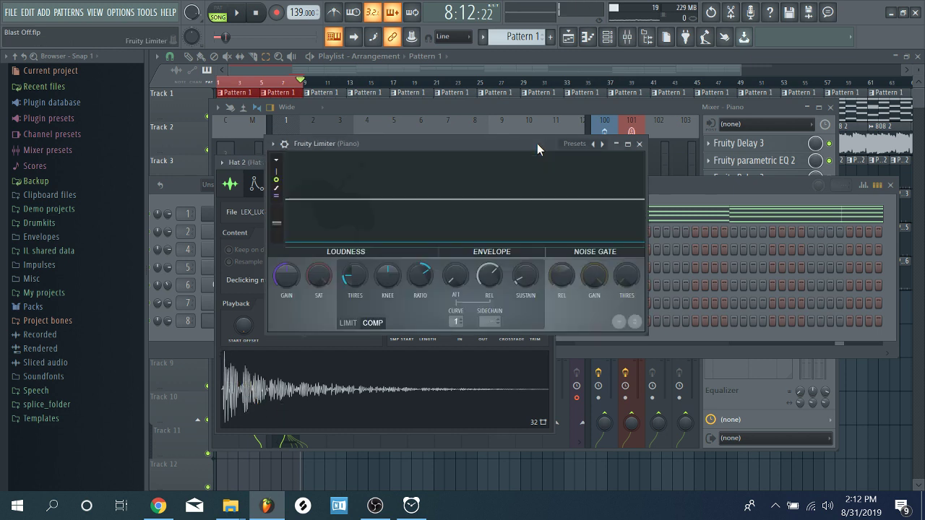
# Try different attack and ratio settings on the Piano track's compressor, taking the ratio up to 20.0:1
pyautogui.moveTo(460, 279); pyautogui.dragTo(461, 304)
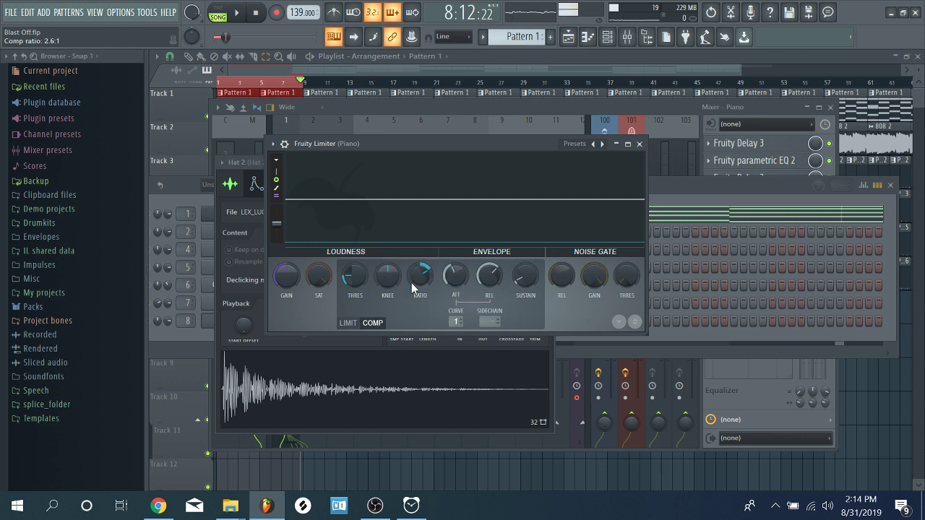
pyautogui.moveTo(419, 282); pyautogui.dragTo(419, 256)
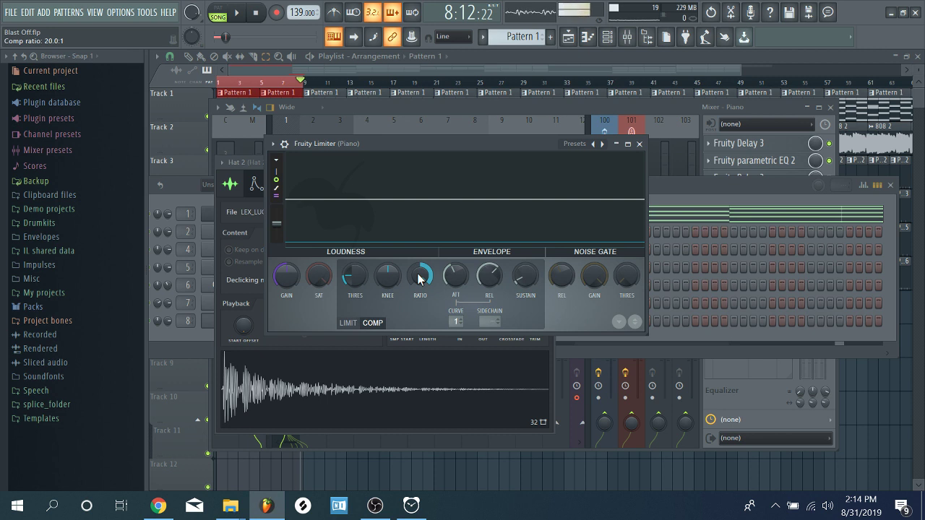
pyautogui.moveTo(419, 280)
pyautogui.mouseDown()
pyautogui.moveTo(419, 313)
pyautogui.moveTo(419, 278)
pyautogui.mouseUp()
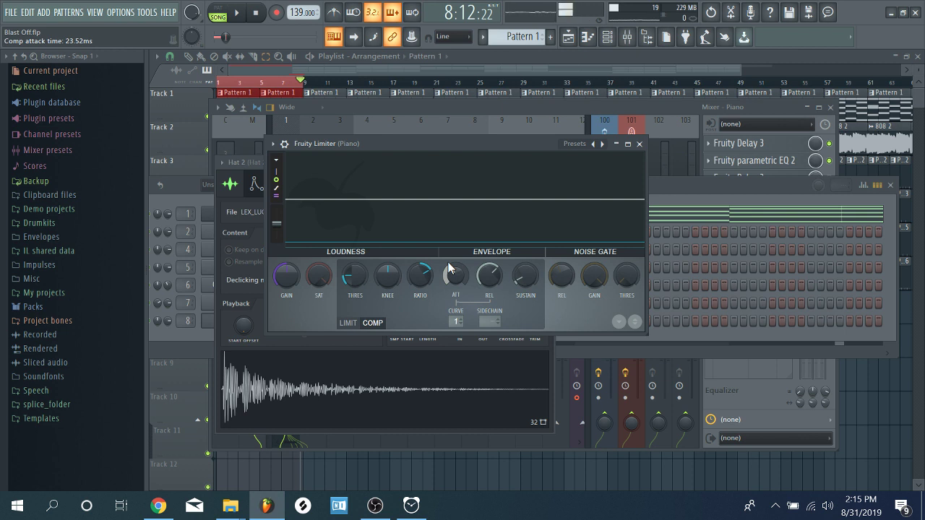
# Shorten the compressor's attack and release times in the Piano track's Fruity Limiter, closing and reopening the plugin window between adjustments
pyautogui.moveTo(449, 270); pyautogui.dragTo(450, 286)
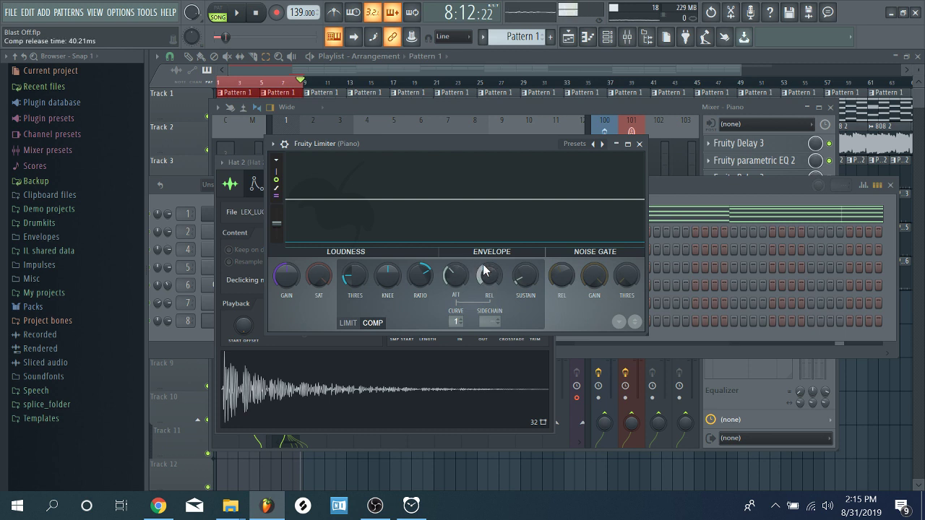
pyautogui.moveTo(483, 269)
pyautogui.mouseDown()
pyautogui.moveTo(483, 285)
pyautogui.moveTo(488, 272)
pyautogui.mouseUp()
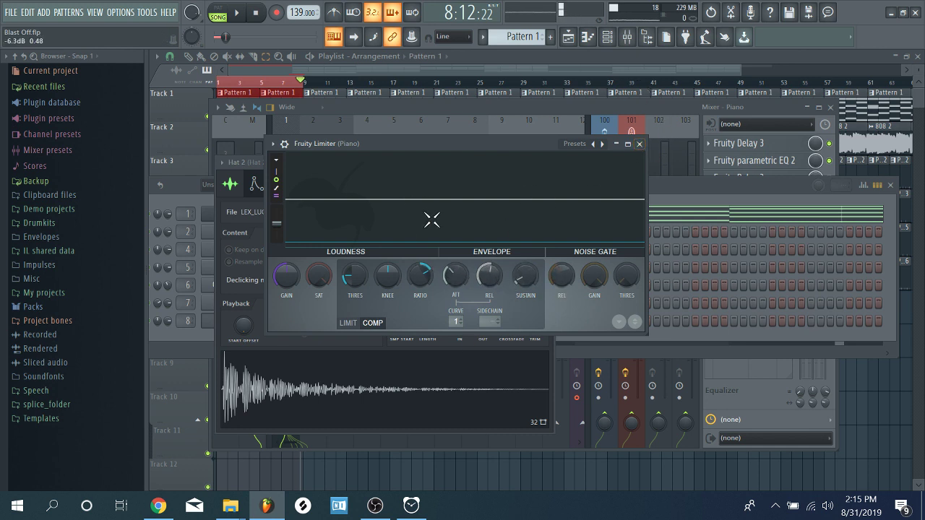
pyautogui.click(639, 143)
pyautogui.click(732, 201)
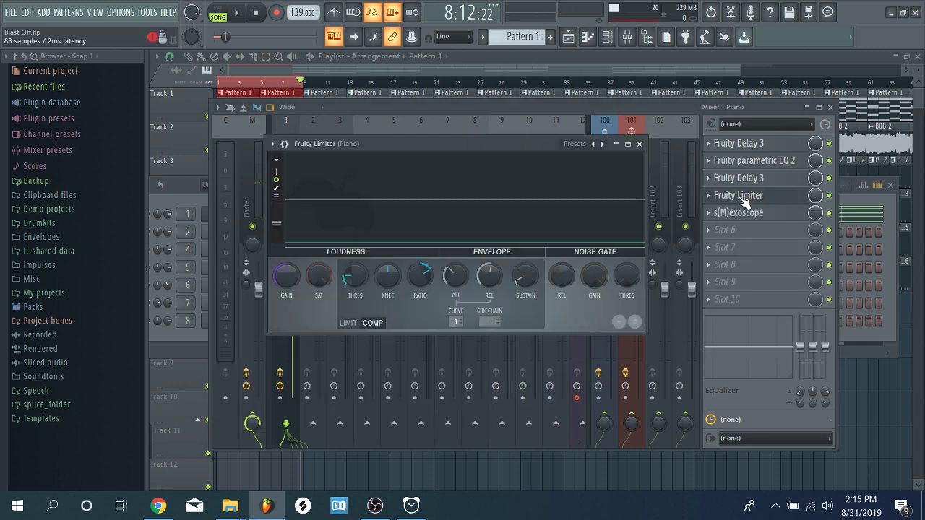
pyautogui.click(732, 201)
pyautogui.click(731, 201)
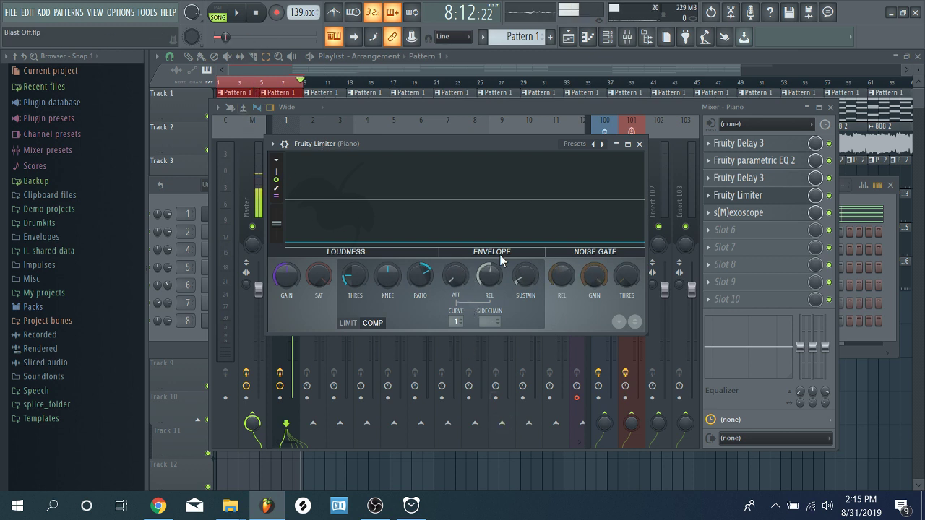
pyautogui.moveTo(489, 274); pyautogui.dragTo(488, 285)
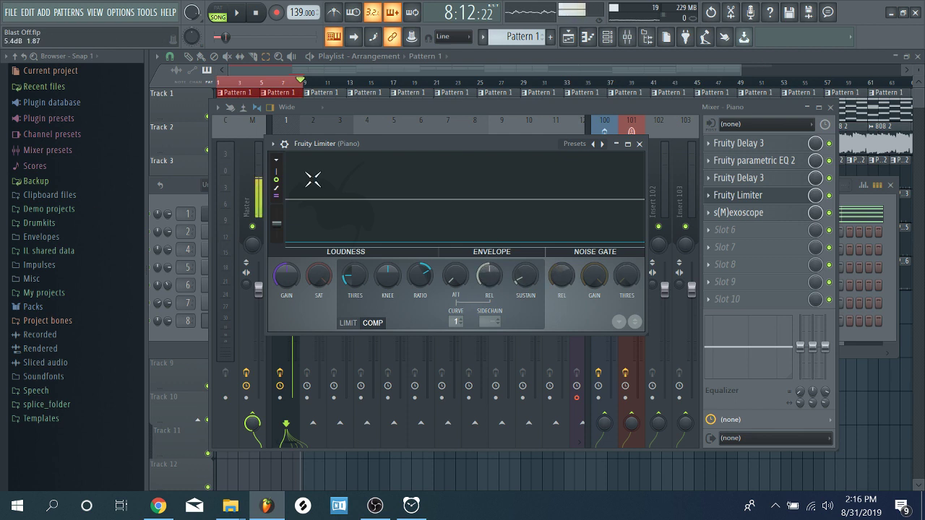
# Clear the playlist's loop selection over the opening bars and play the song from the start
pyautogui.click(278, 79)
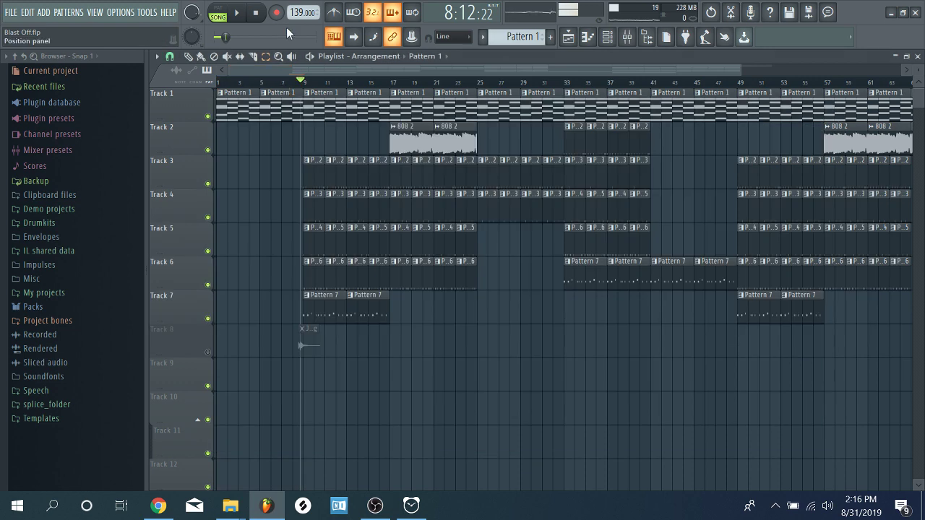
pyautogui.click(259, 12)
pyautogui.click(237, 13)
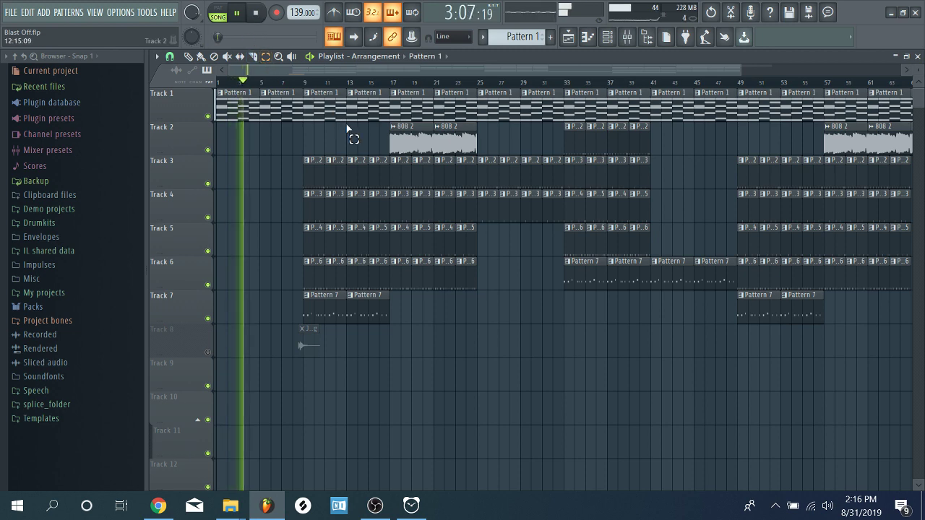
# Open the mixer and raise the gain in the Piano track's Fruity Limiter to make up for the compression
pyautogui.click(628, 38)
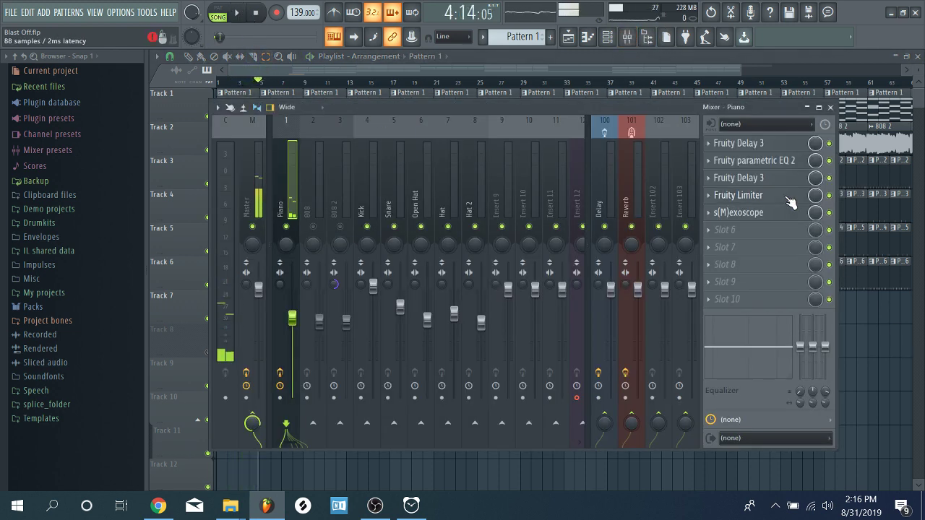
pyautogui.click(737, 195)
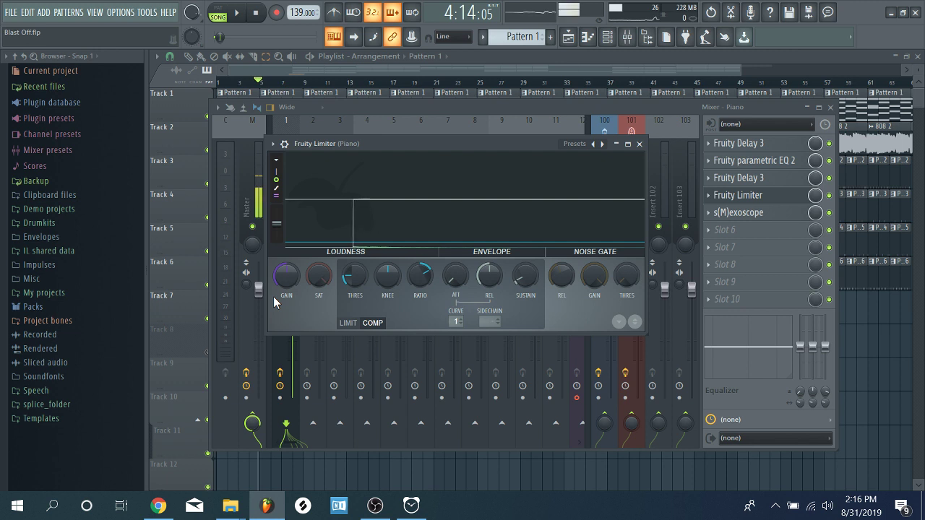
pyautogui.moveTo(286, 278); pyautogui.dragTo(285, 266)
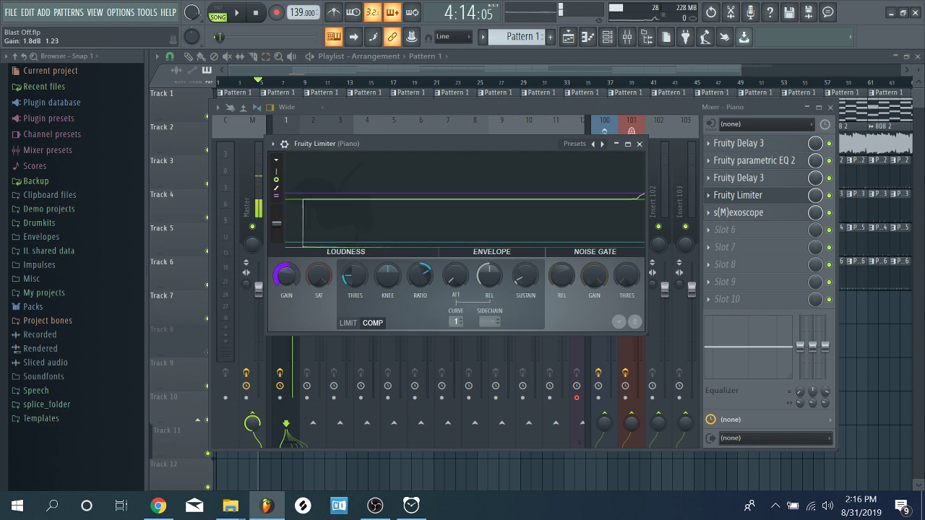
# Compare the piano during playback with Fruity Limiter bypassed and enabled, and stop the song with the plugin window open
pyautogui.click(639, 144)
pyautogui.click(829, 195)
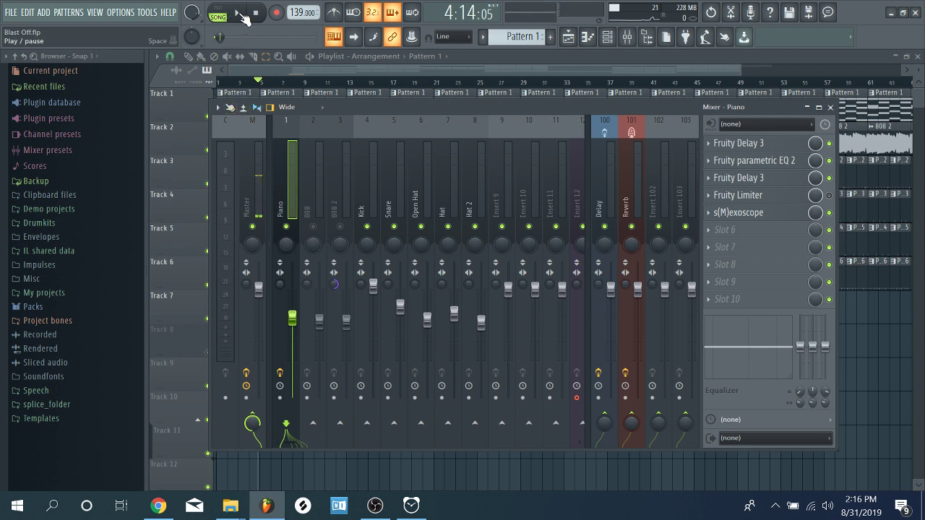
pyautogui.press('space')
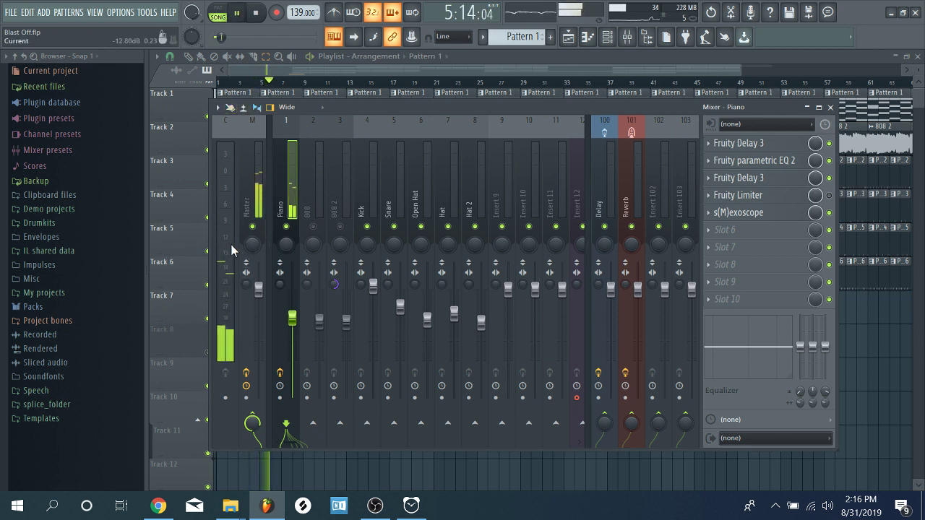
pyautogui.click(759, 197)
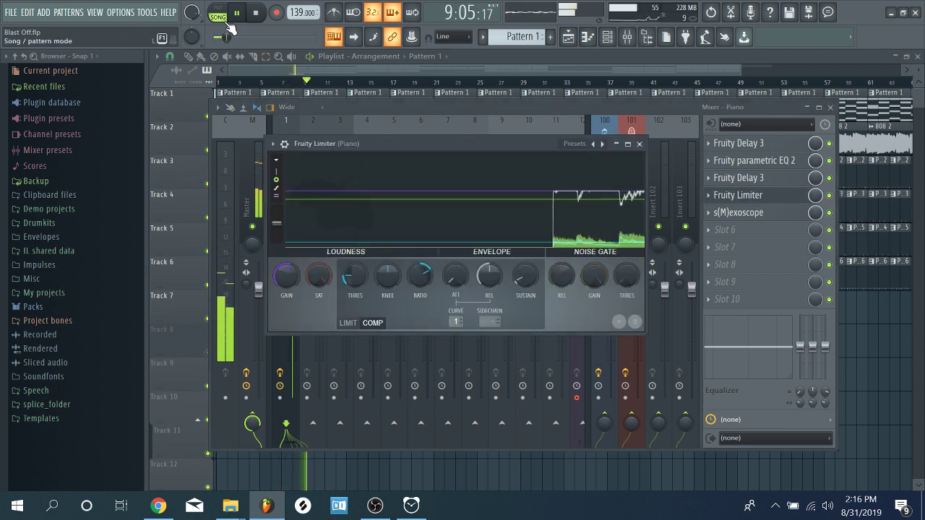
pyautogui.click(253, 13)
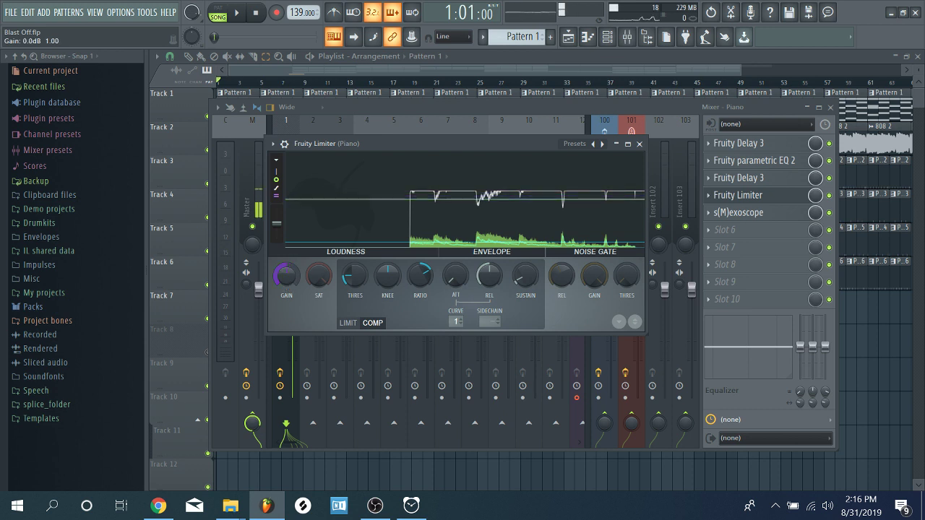
# Readjust Fruity Limiter's gain on the Piano track and play the song from the start
pyautogui.moveTo(286, 275); pyautogui.dragTo(286, 279)
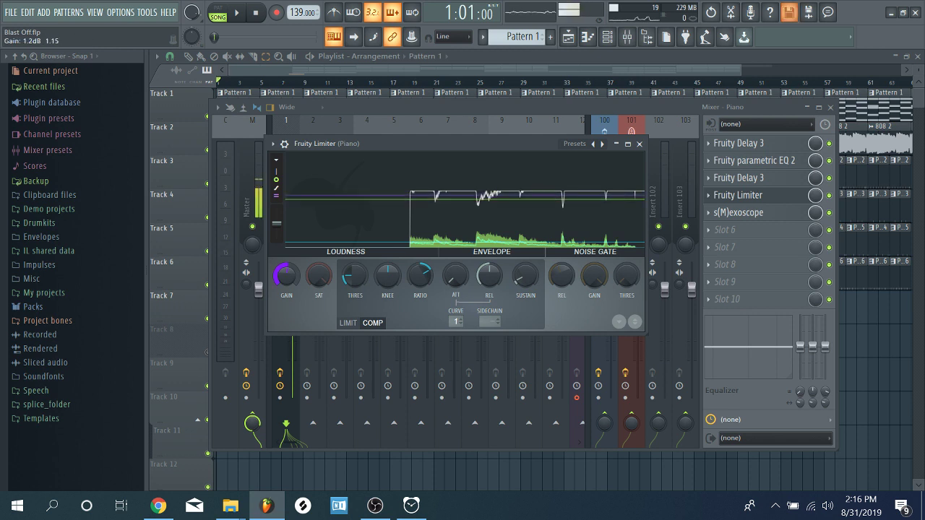
pyautogui.moveTo(285, 275); pyautogui.dragTo(285, 284)
pyautogui.press('space')
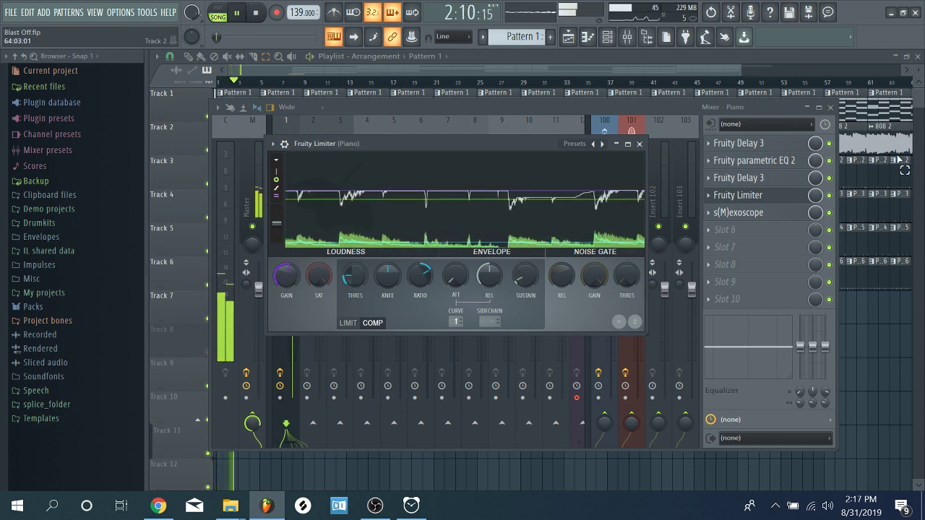
# Bypass and re-enable Fruity Limiter during playback to match the piano's loudness, trimming its gain slightly, and stop the song
pyautogui.press('Escape')
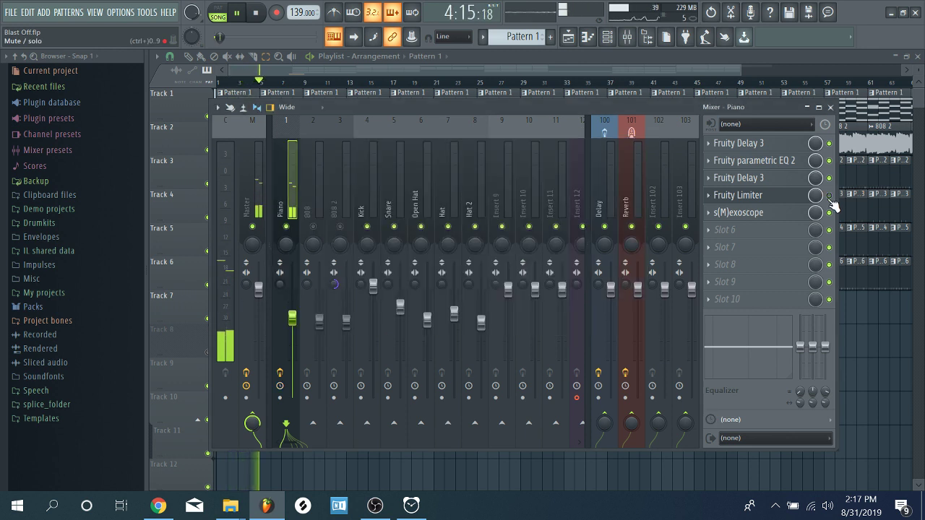
pyautogui.click(744, 195)
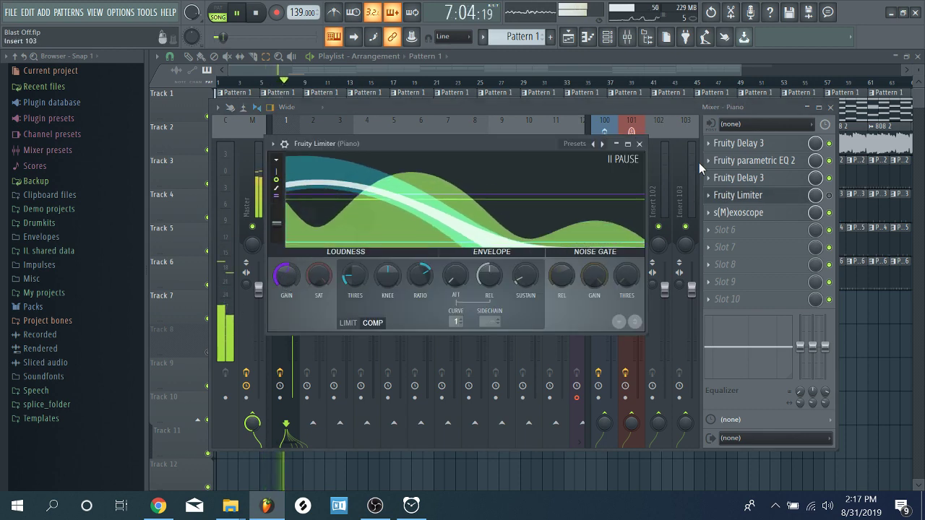
pyautogui.click(639, 143)
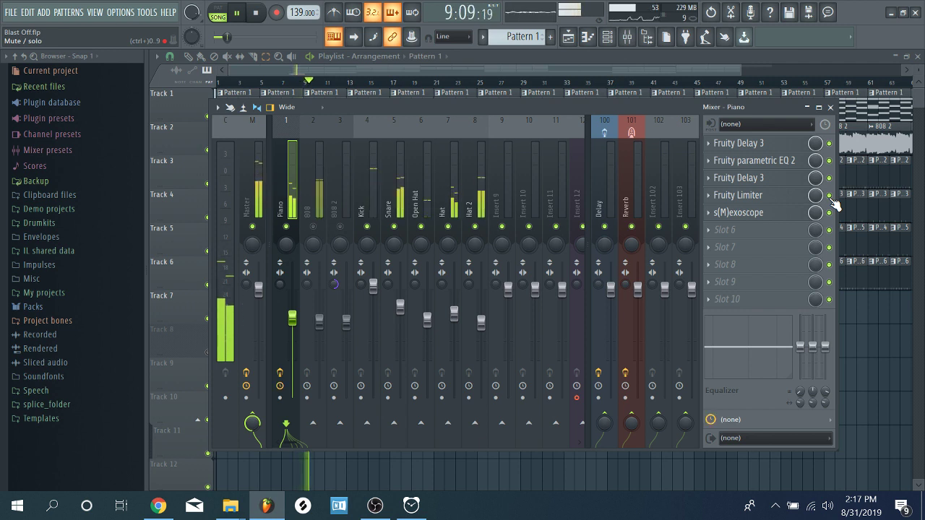
pyautogui.press('space')
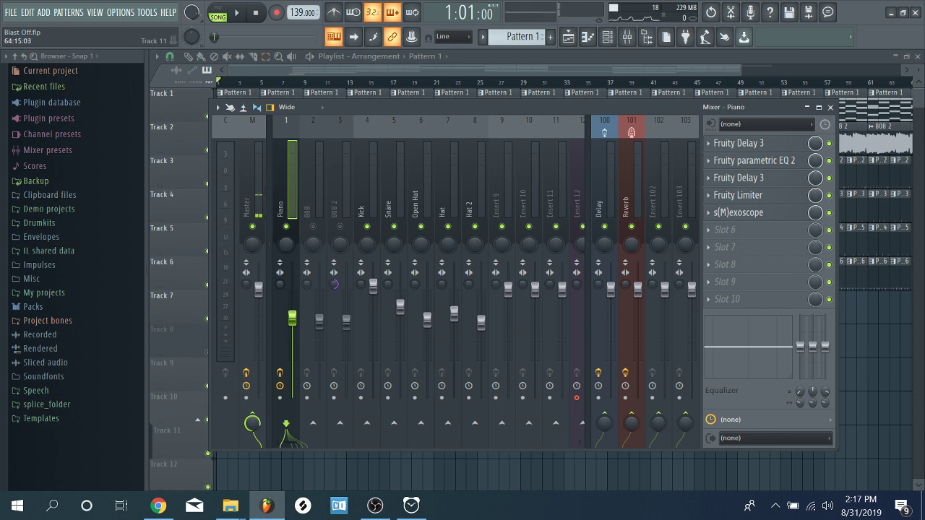
# Loop the first four bars of the song, compare the piano with Fruity Limiter off and on, and pause playback
pyautogui.click(237, 13)
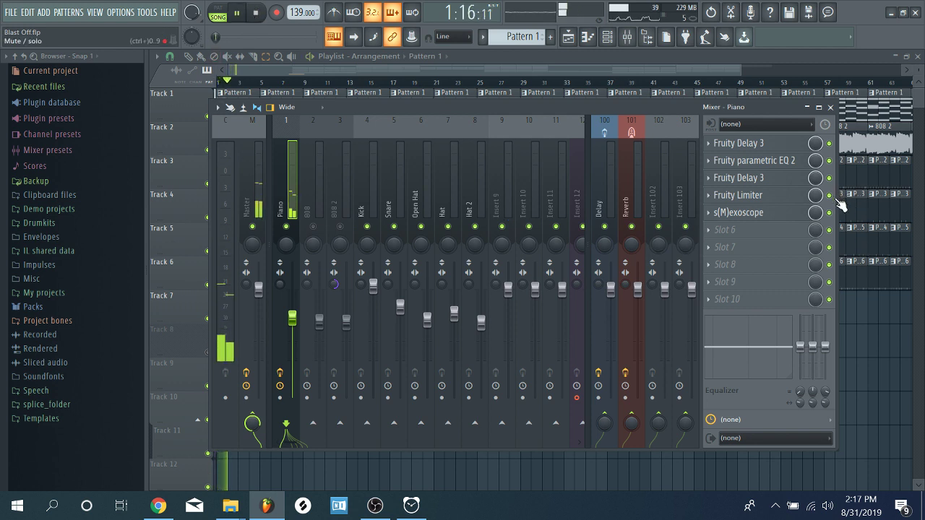
pyautogui.click(261, 84)
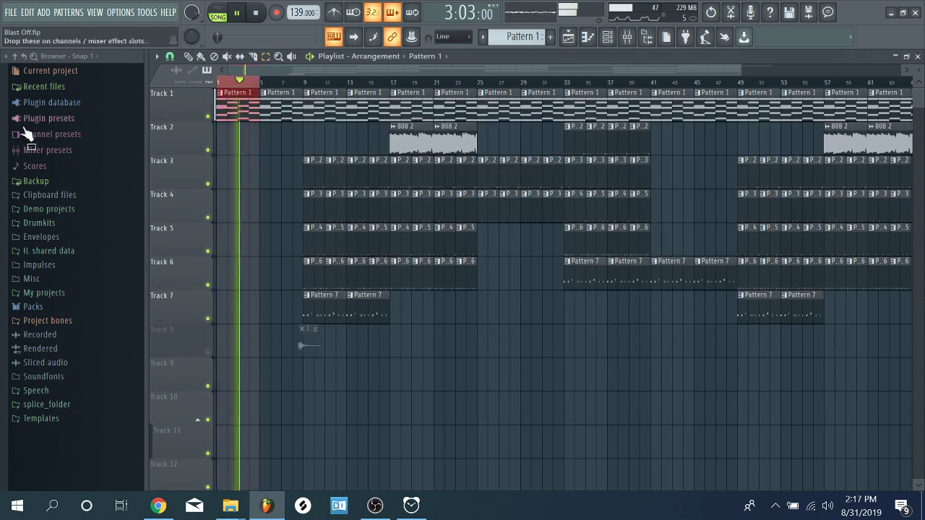
pyautogui.click(627, 36)
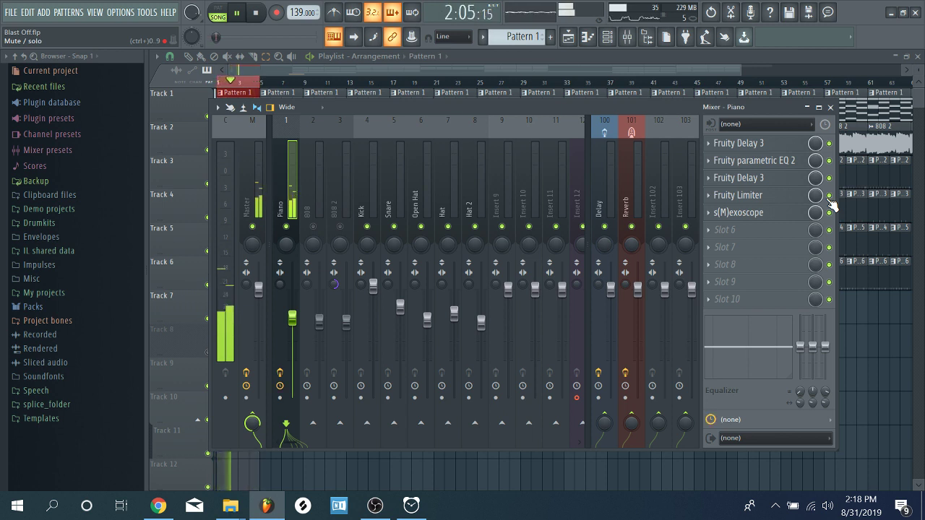
pyautogui.click(236, 12)
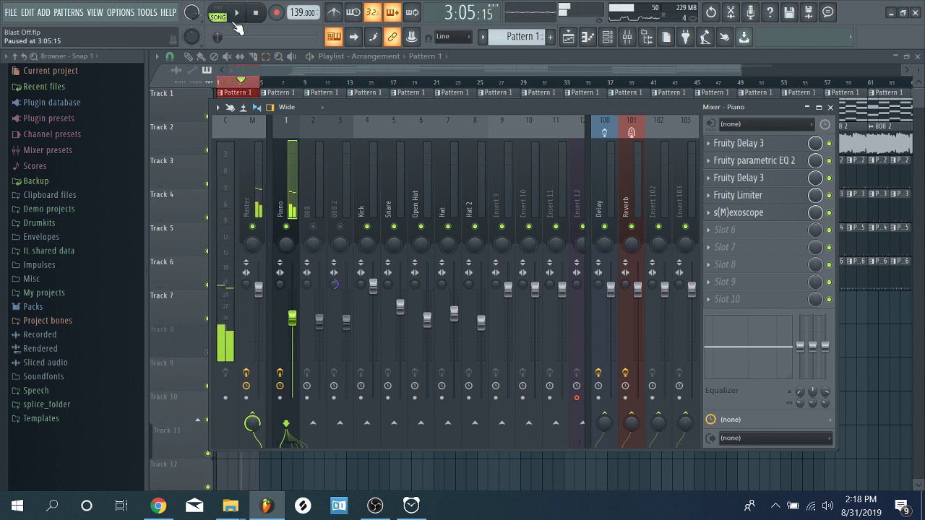